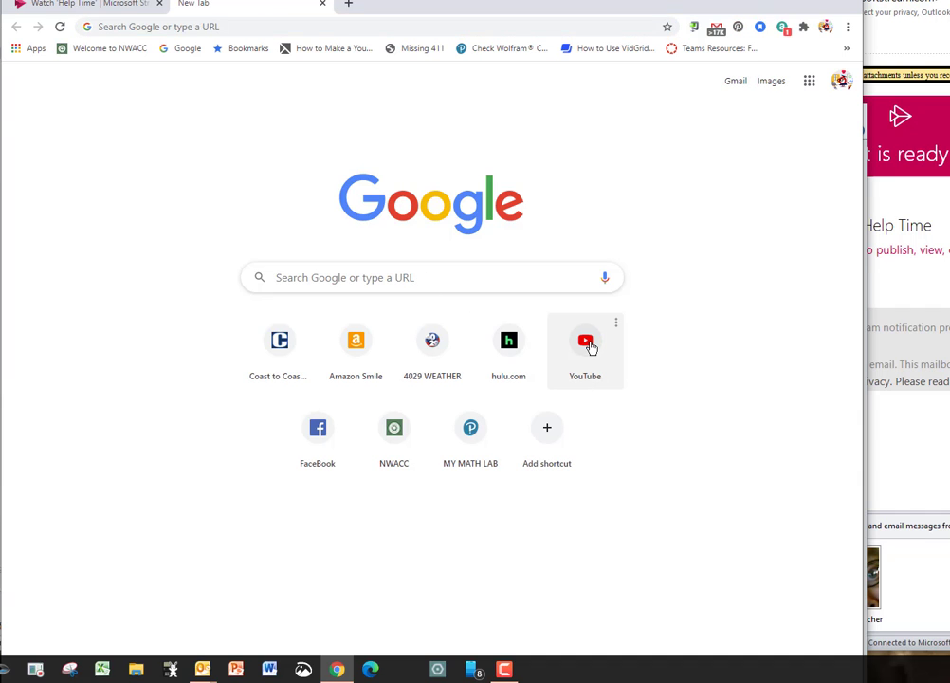
- Open YouTube, pausing the channel's auto-playing Why Take Math? video, and start a new video upload
{"action": "left_click", "coordinate": [588, 347]}
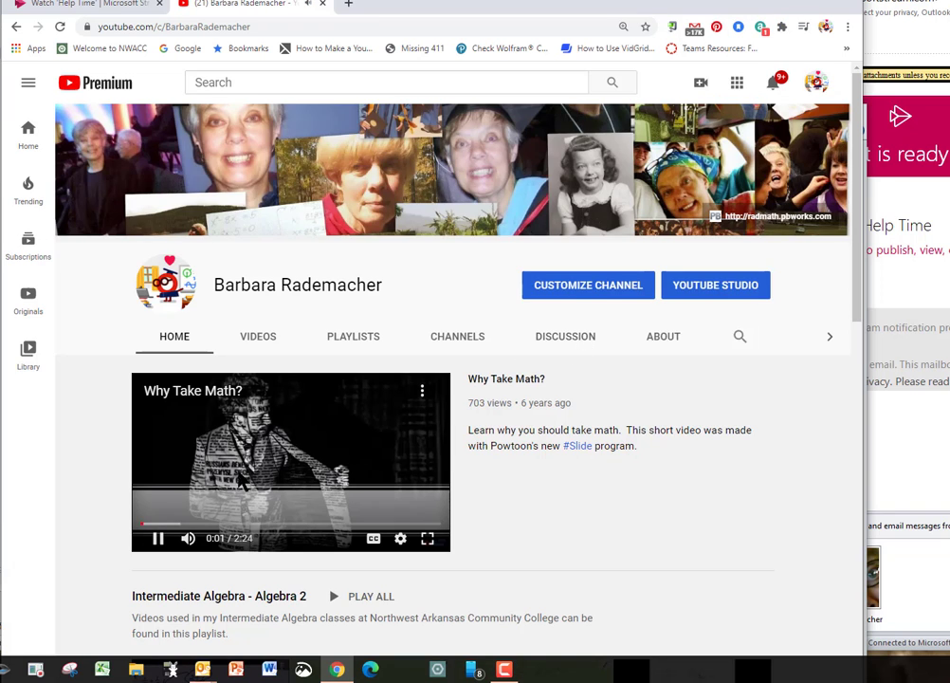
{"action": "left_click", "coordinate": [158, 538]}
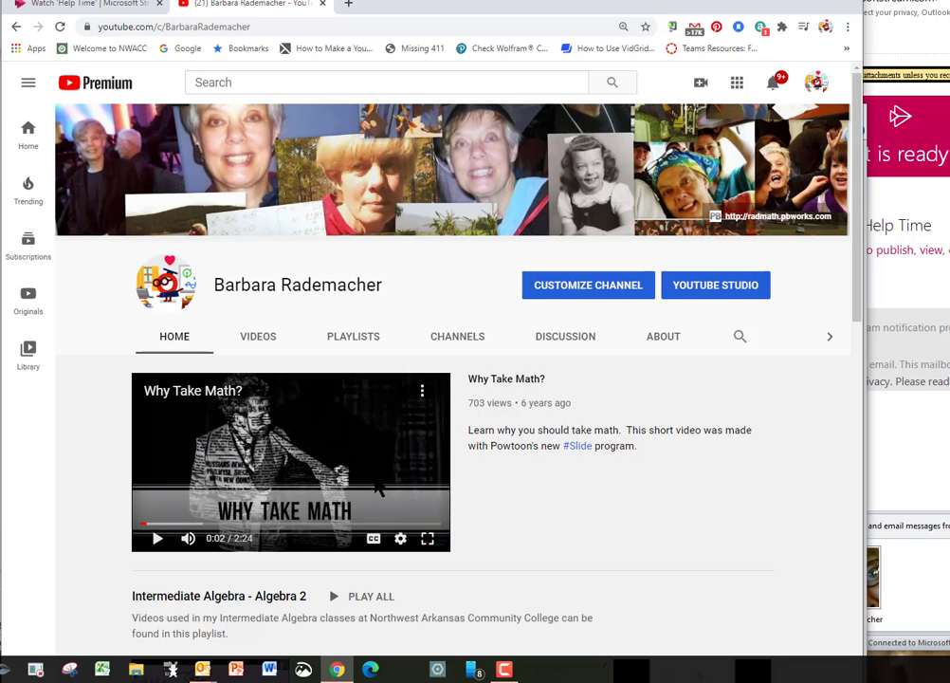
{"action": "left_click", "coordinate": [701, 87]}
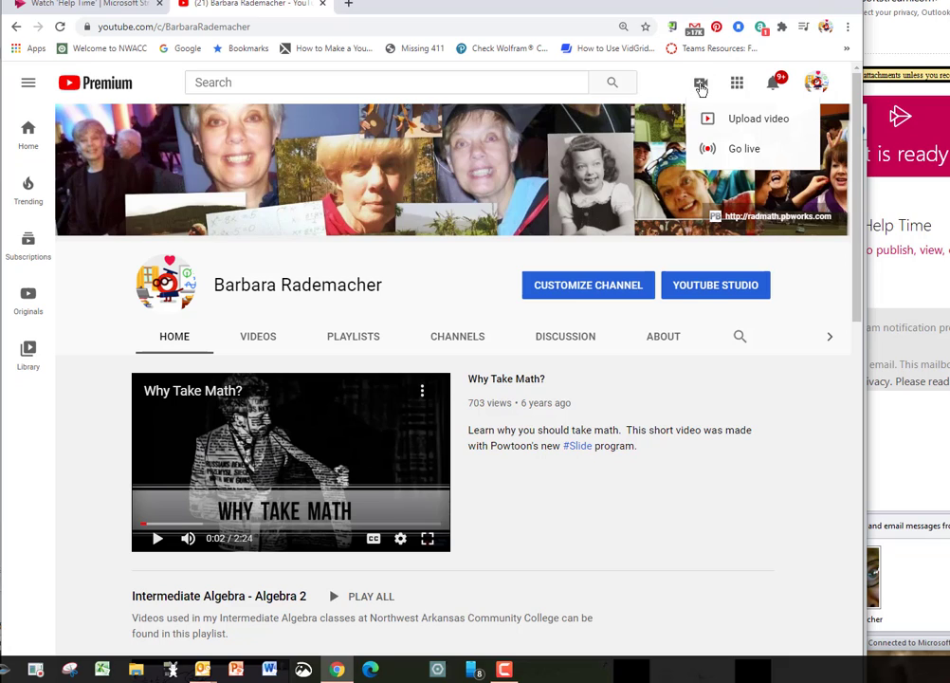
{"action": "left_click", "coordinate": [772, 121]}
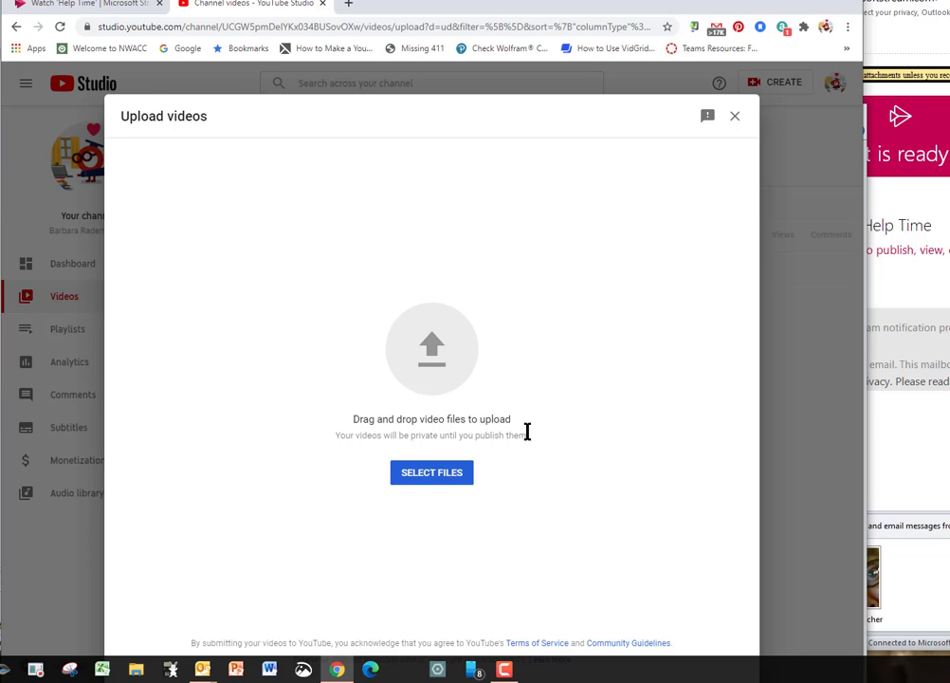
- Upload the file Help Time (1).mp4 from the Documents folder and reposition the window so the whole upload form is accessible
{"action": "left_click", "coordinate": [432, 350]}
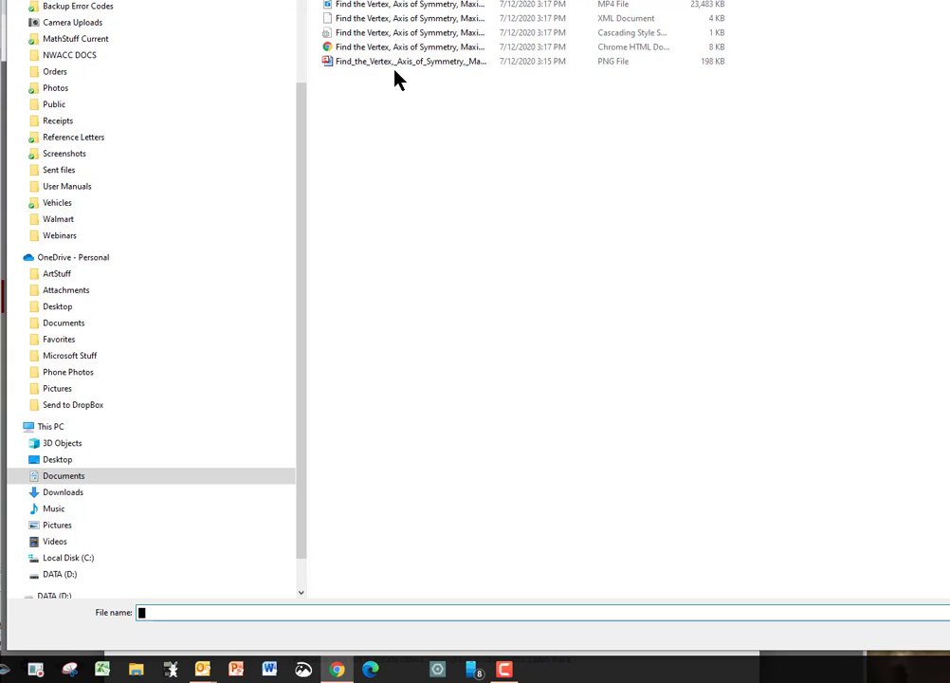
{"action": "left_click", "coordinate": [95, 484]}
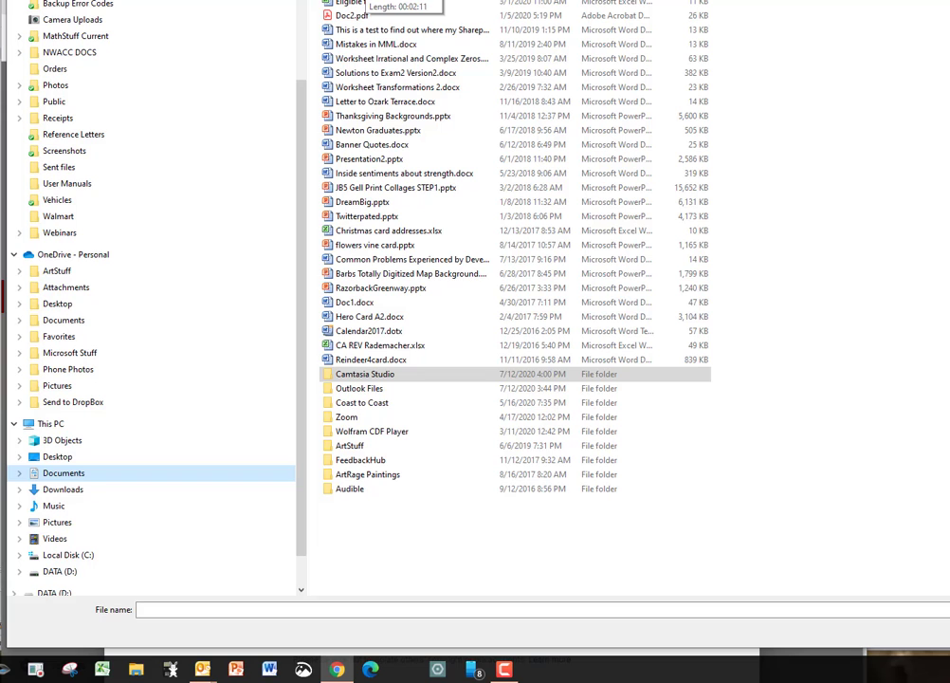
{"action": "key", "text": "Escape"}
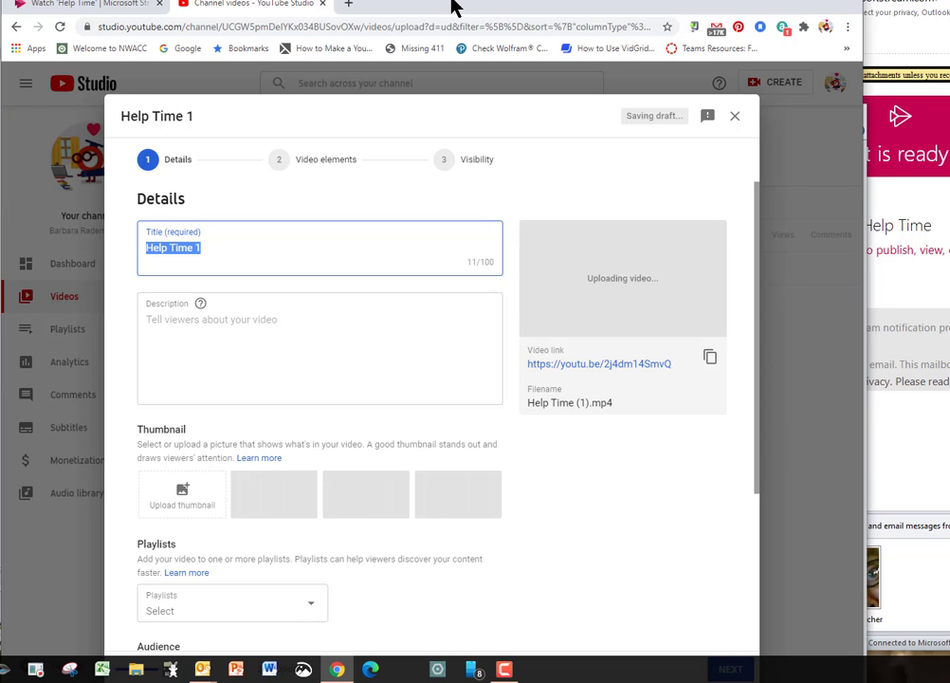
{"action": "left_click_drag", "start_coordinate": [454, 4], "coordinate": [376, 0]}
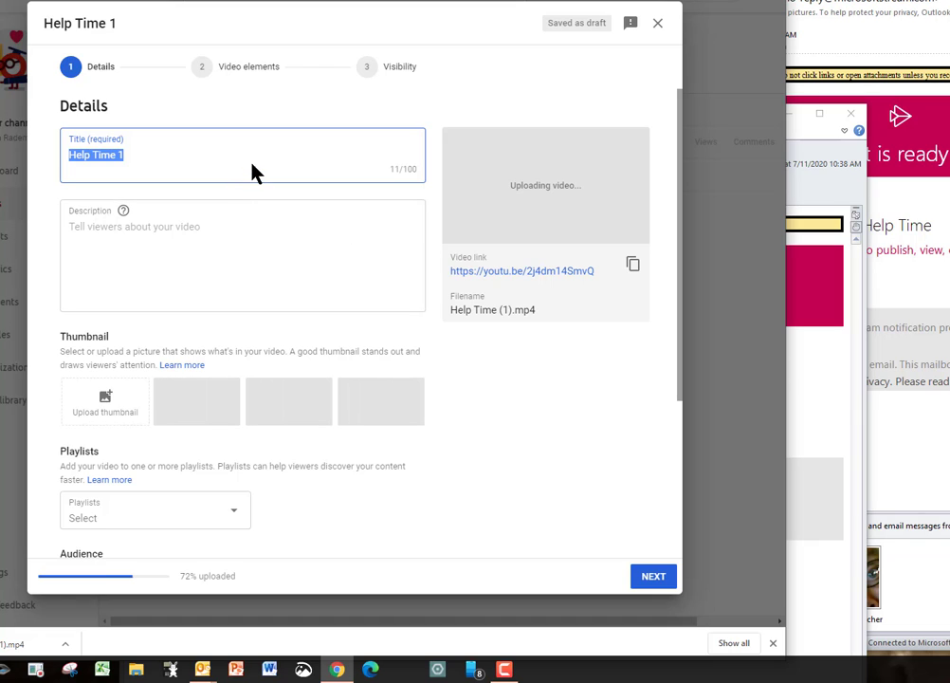
- Enter the description "This is a test. This is a Microsoft Teams video of two teachers trying to become experts in broadcasting before Fall semester."
{"action": "left_click", "coordinate": [236, 234]}
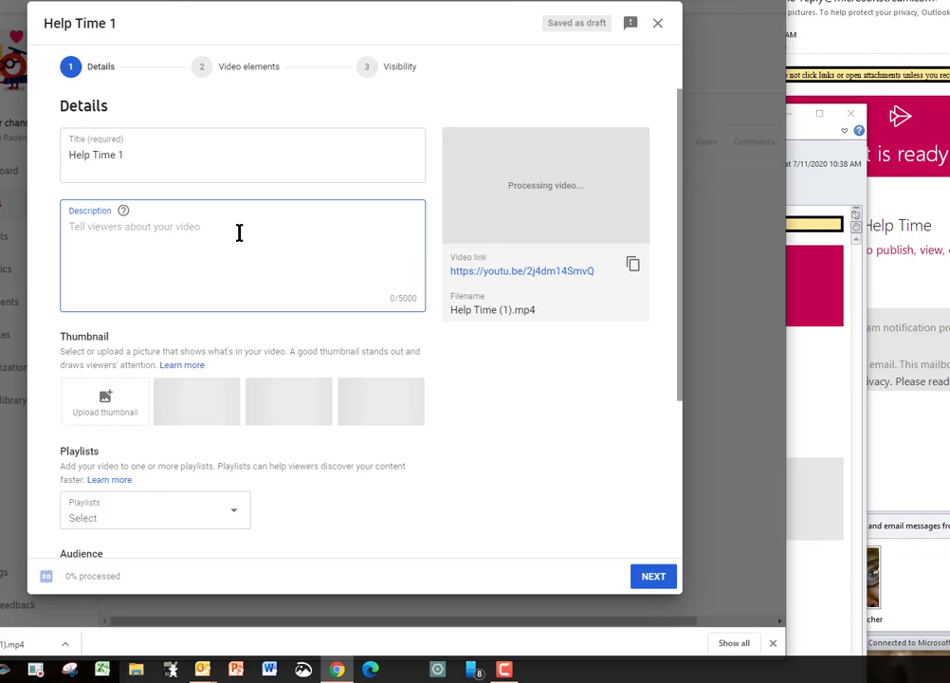
{"action": "type", "text": "This "}
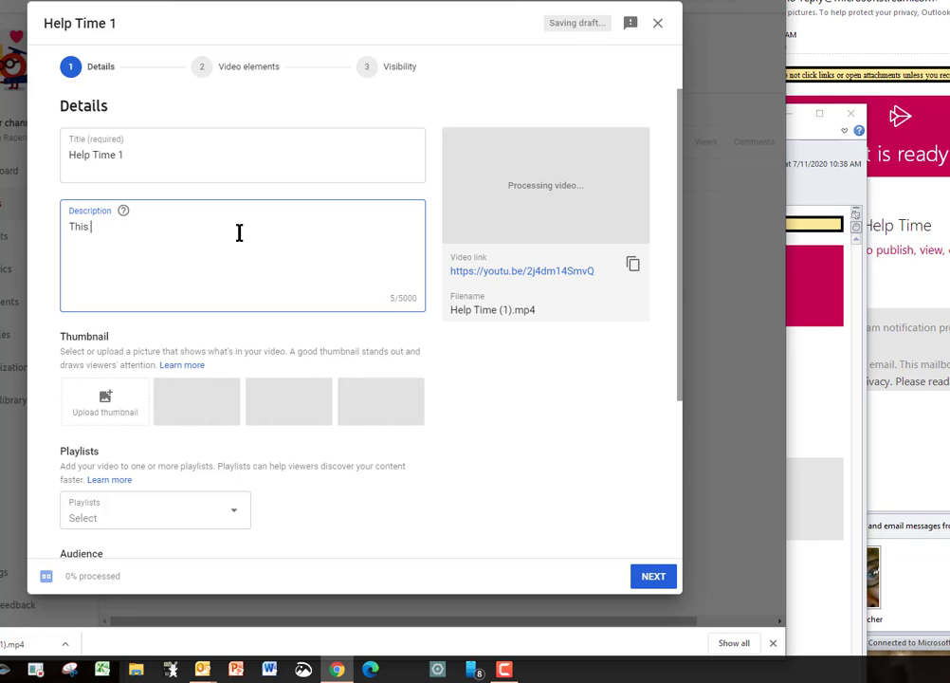
{"action": "type", "text": "is a test"}
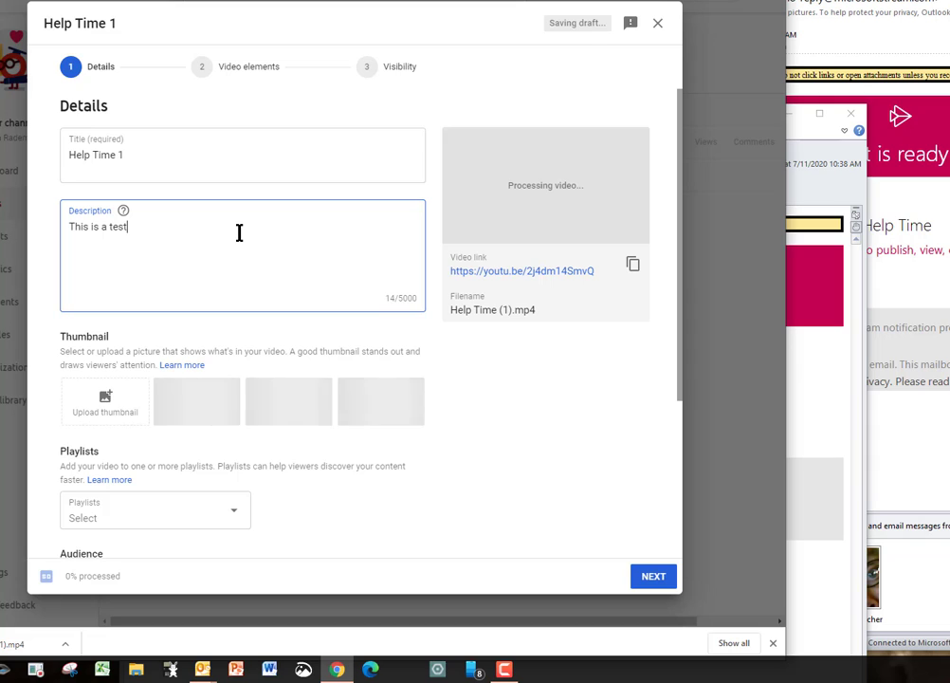
{"action": "type", "text": ".  "}
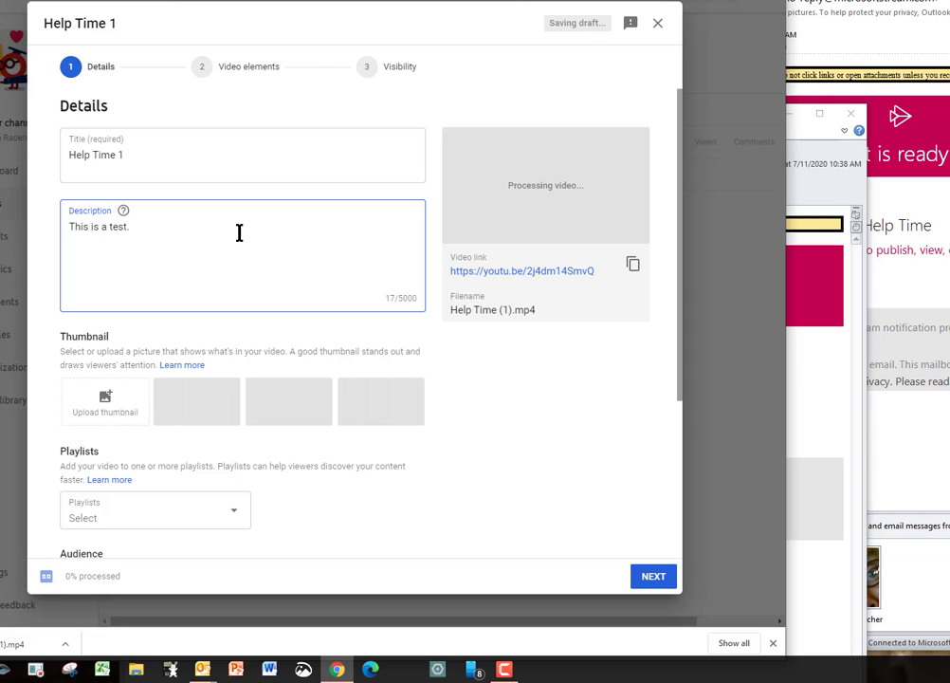
{"action": "type", "text": "This i"}
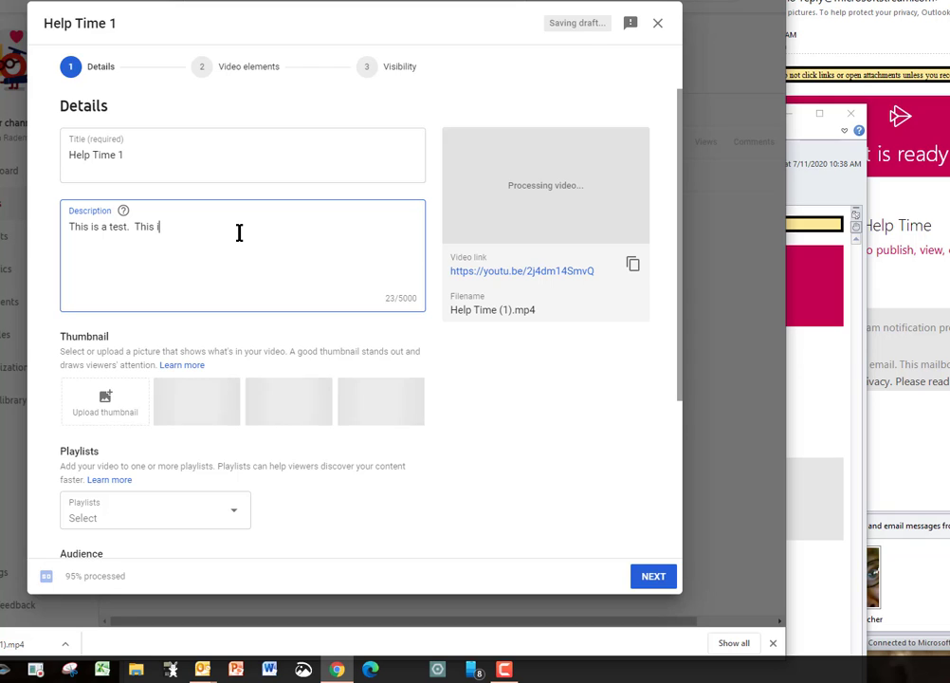
{"action": "type", "text": "s a "}
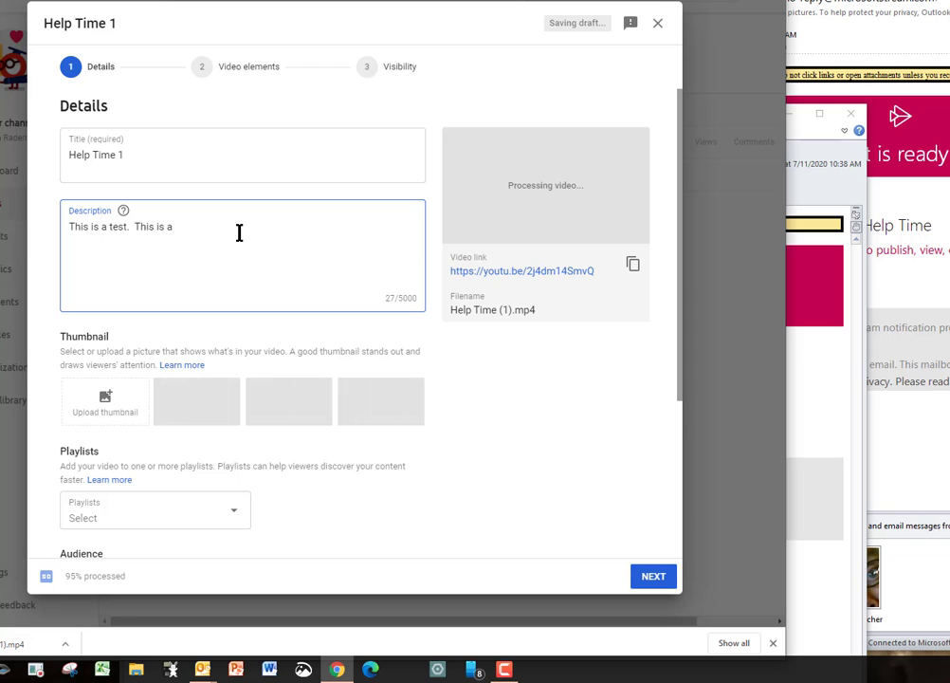
{"action": "type", "text": "Microsof"}
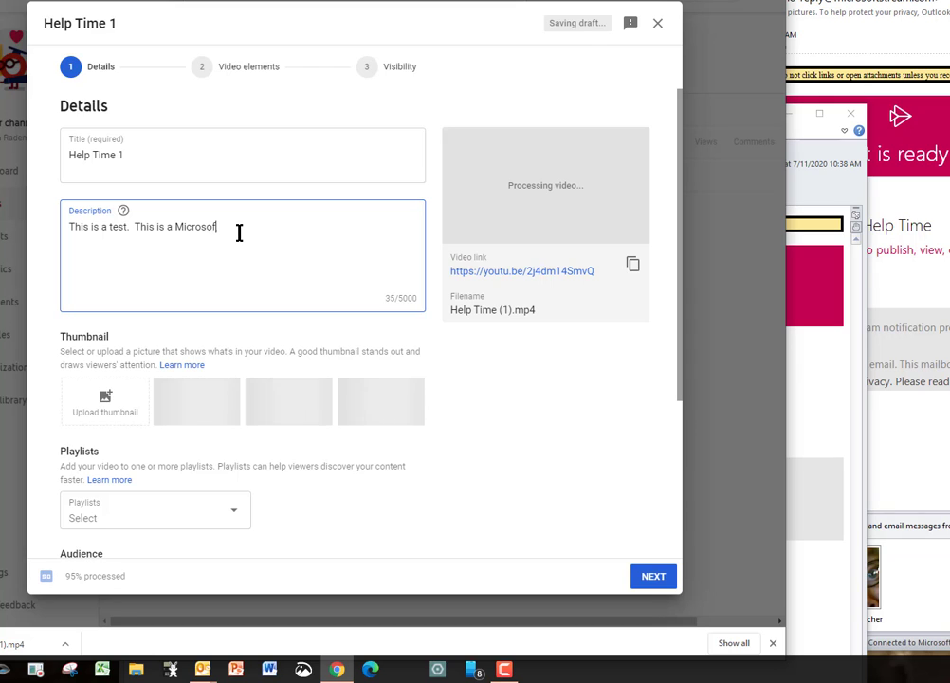
{"action": "type", "text": "t "}
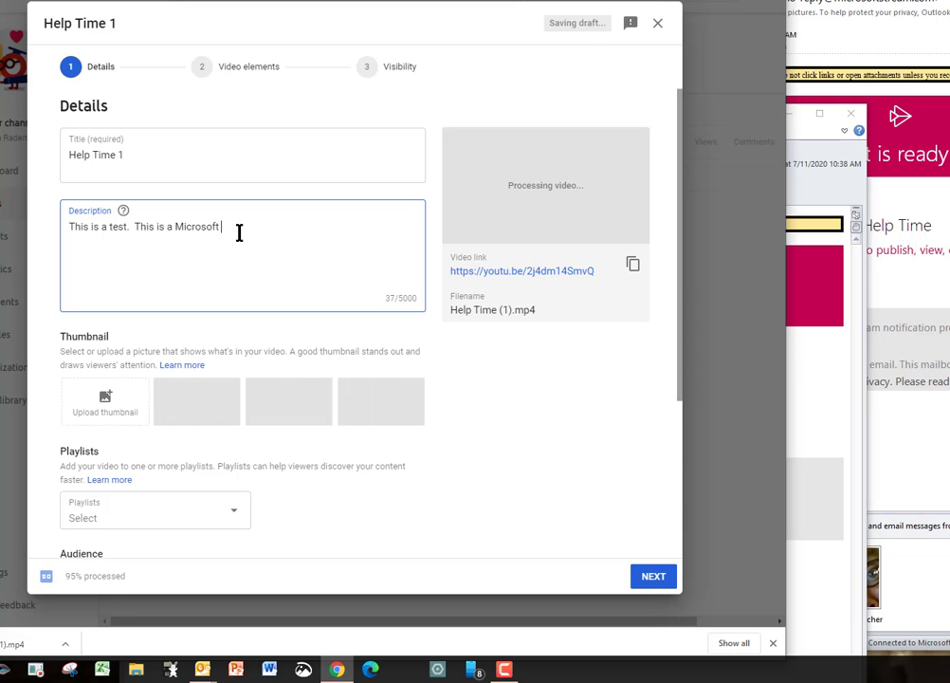
{"action": "type", "text": "Teams video"}
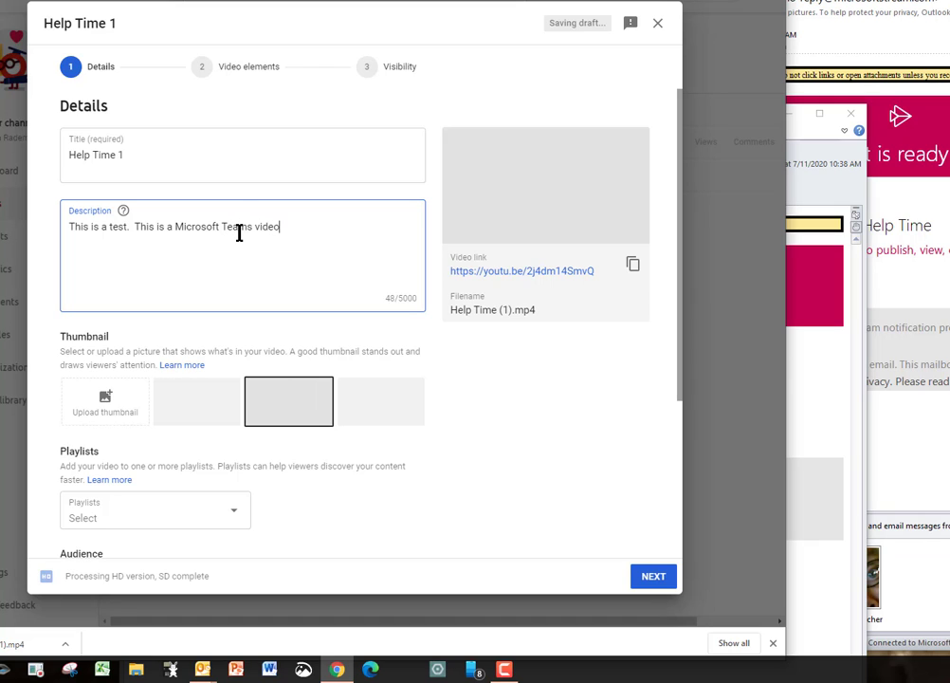
{"action": "type", "text": " of two teachers tr"}
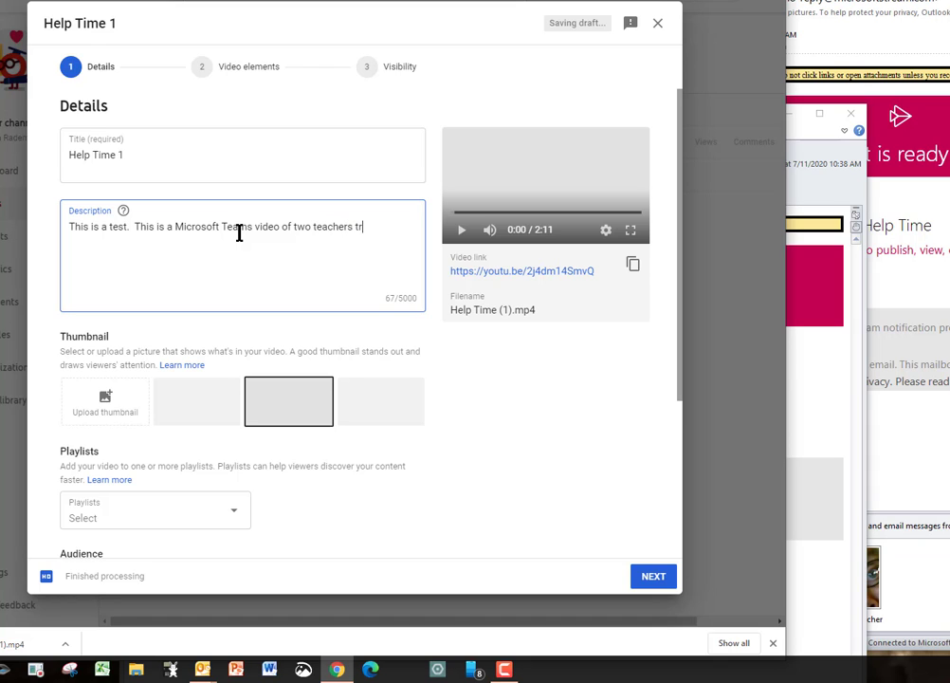
{"action": "type", "text": "to become experts in broadcasting be"}
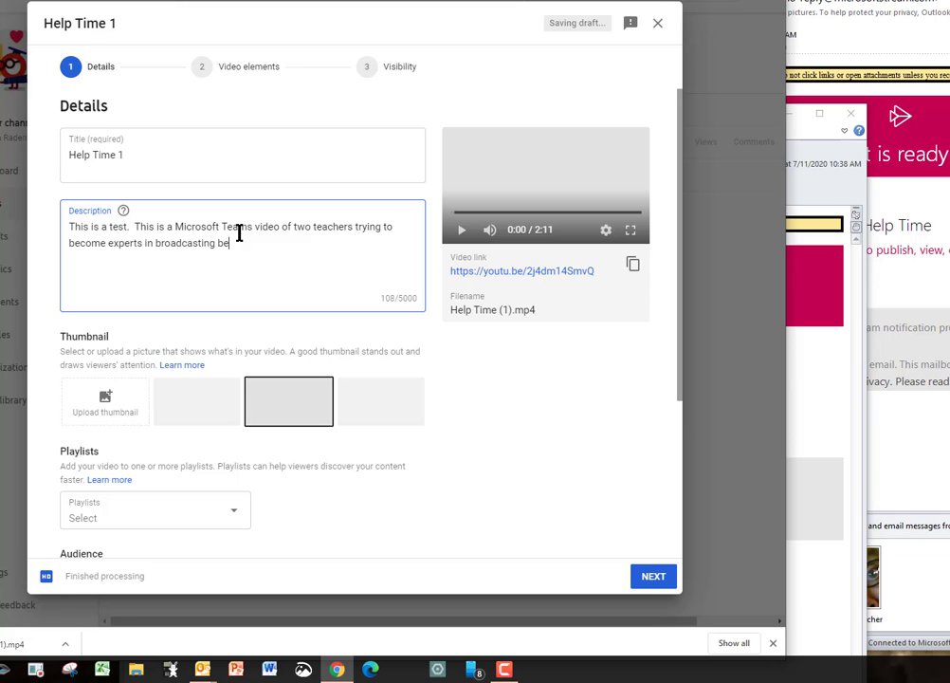
{"action": "type", "text": "ore Fall semester."}
- Choose the first suggested thumbnail, the one showing the presenter's face, for the uploaded video
{"action": "left_click", "coordinate": [679, 391]}
{"action": "left_click_drag", "start_coordinate": [678, 401], "coordinate": [679, 457]}
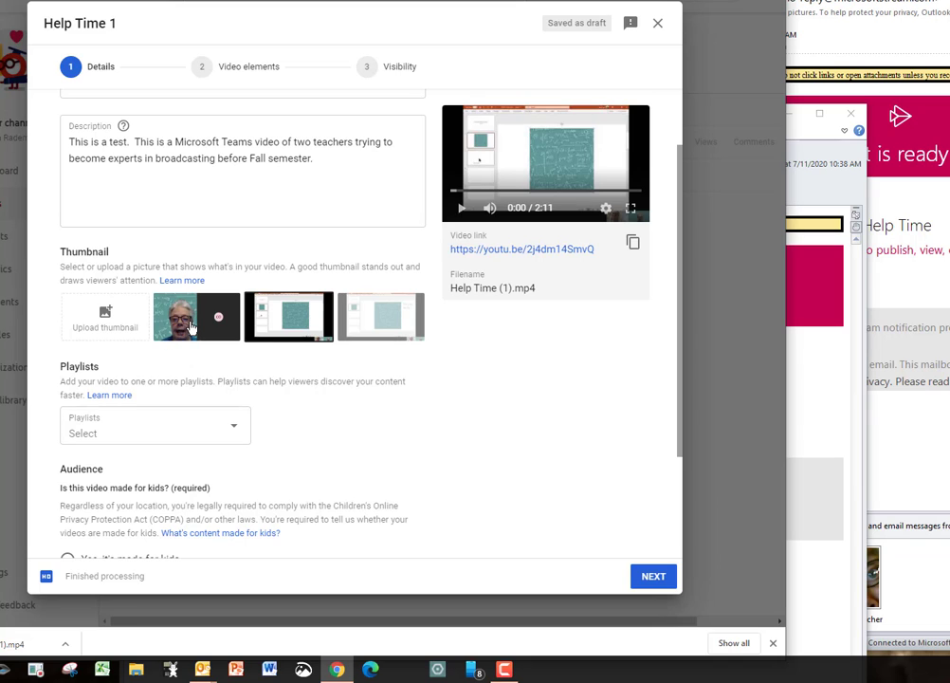
{"action": "left_click", "coordinate": [191, 326]}
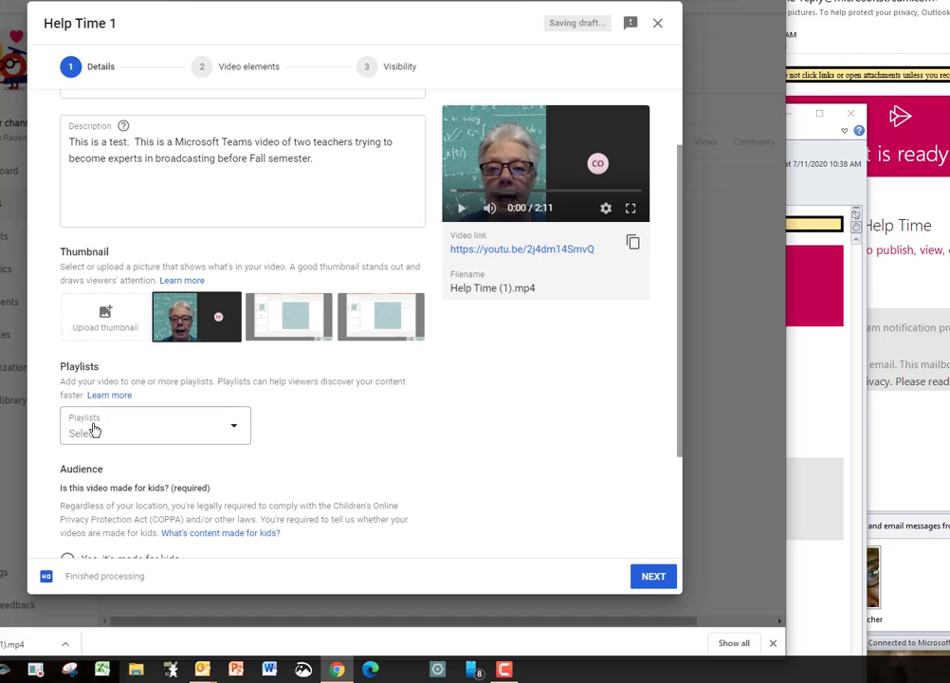
- View the available playlists without choosing one, and mark the video as not made for kids
{"action": "left_click", "coordinate": [233, 431]}
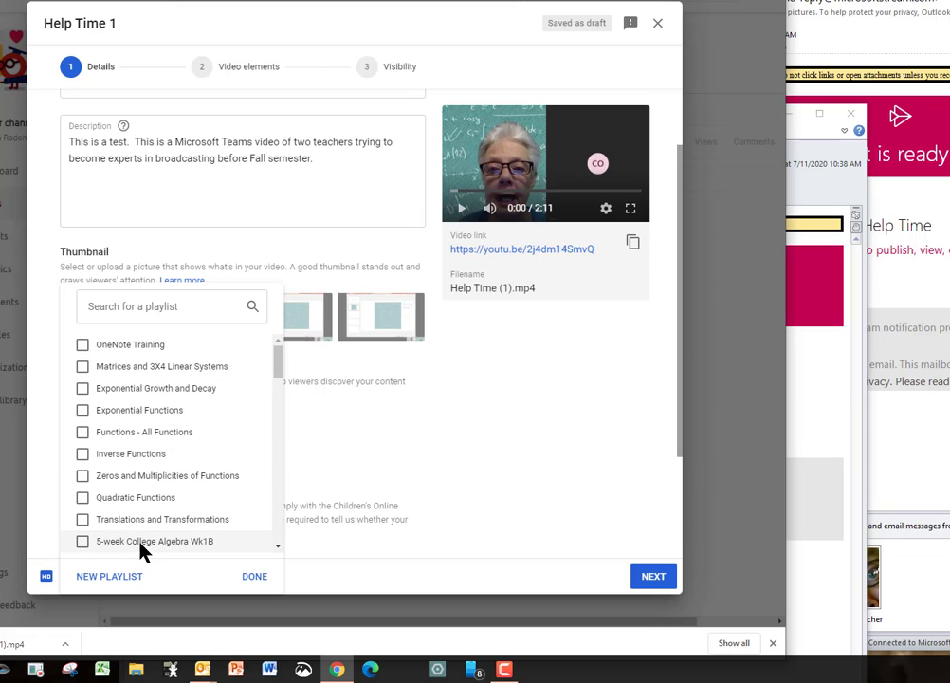
{"action": "left_click", "coordinate": [559, 485]}
{"action": "scroll", "coordinate": [550, 438], "scroll_direction": "down", "scroll_amount": 3}
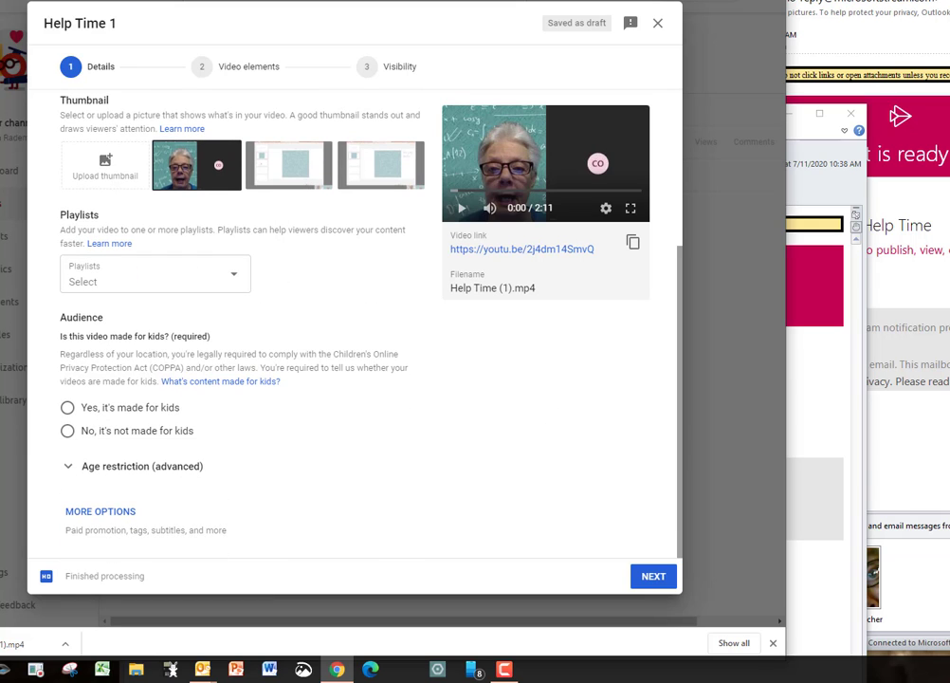
{"action": "left_click", "coordinate": [67, 432]}
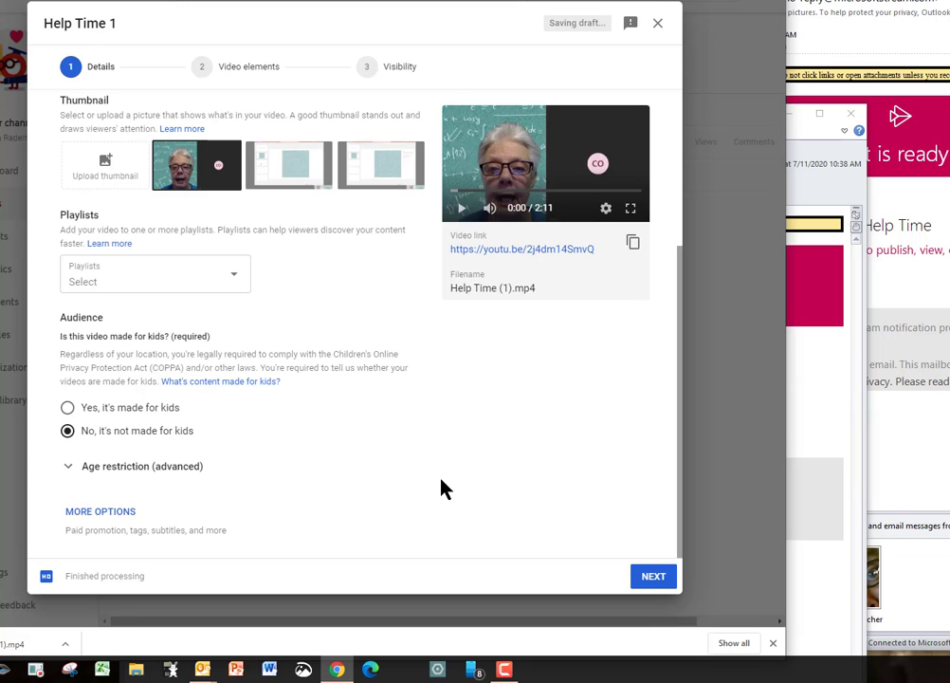
- Proceed from the details to the visibility settings without adding an end screen or cards
{"action": "left_click", "coordinate": [651, 579]}
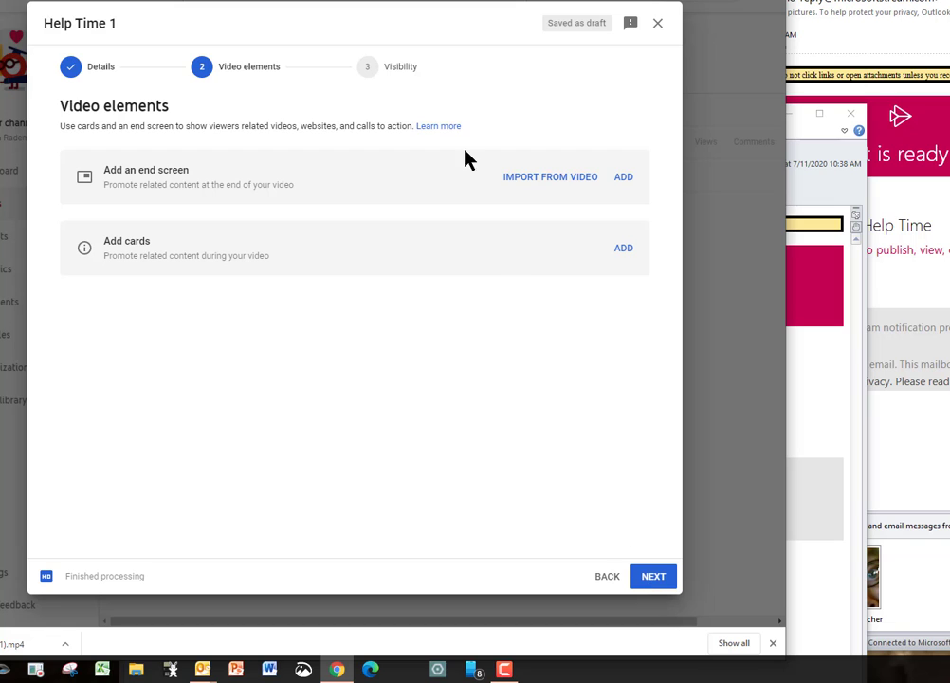
{"action": "left_click", "coordinate": [405, 75]}
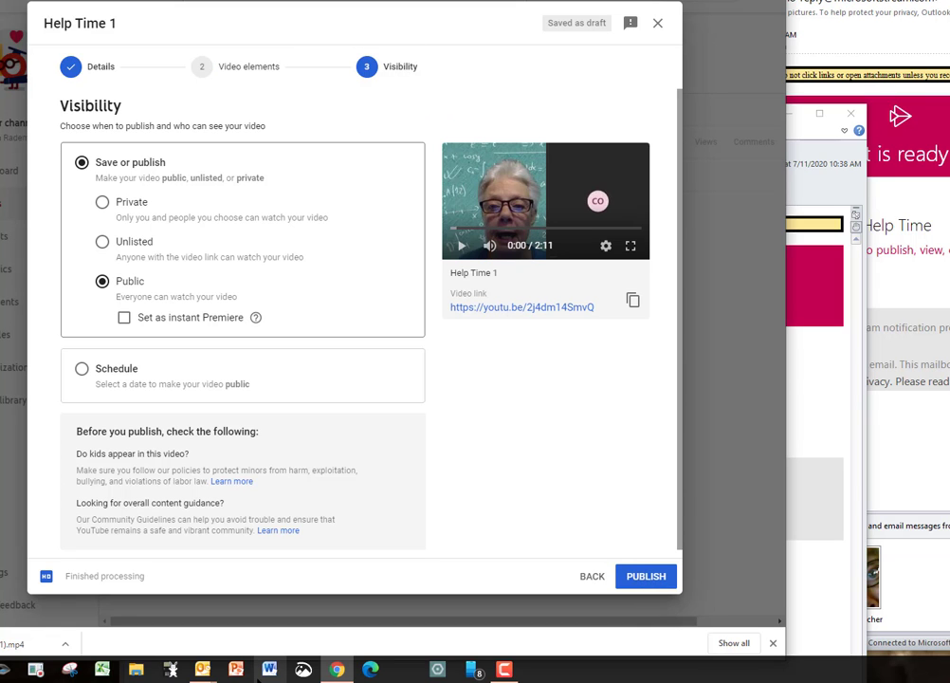
{"action": "left_click", "coordinate": [592, 578]}
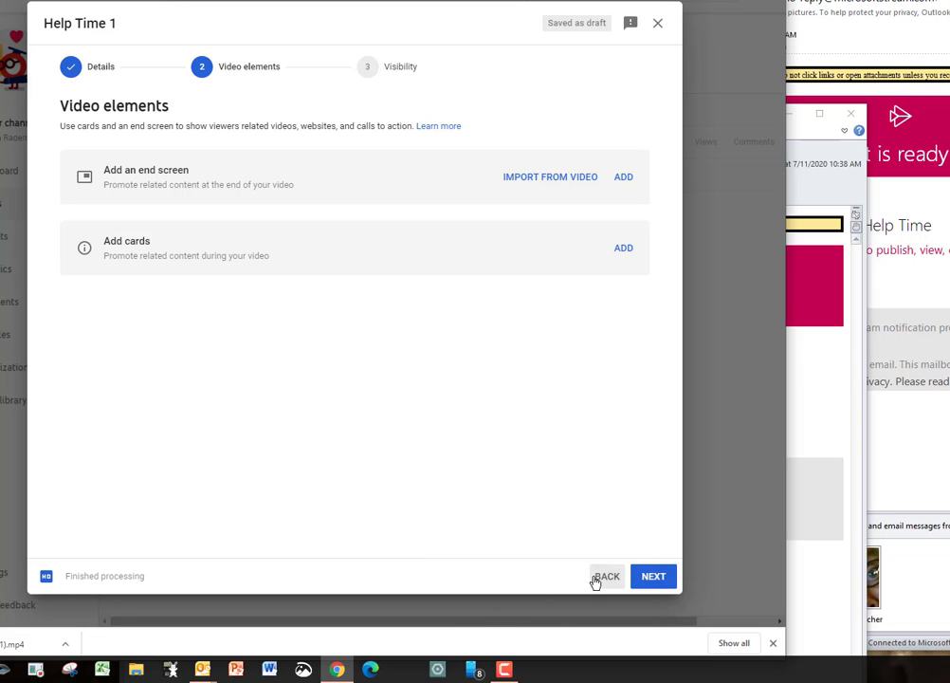
{"action": "left_click", "coordinate": [645, 580]}
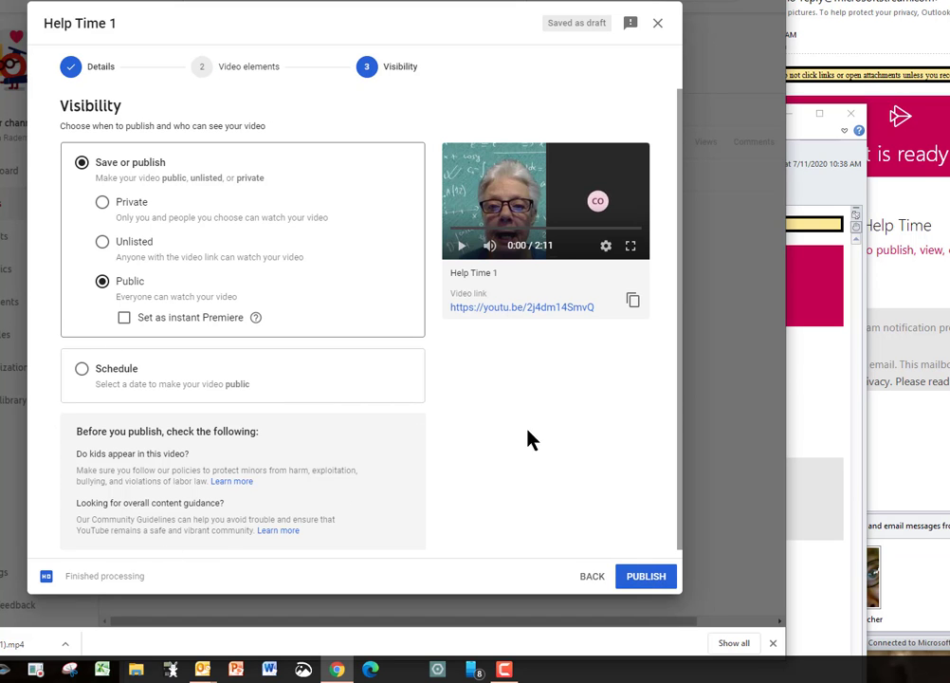
- Publish the video as Public, copy its video link and dismiss the sharing dialog
{"action": "left_click", "coordinate": [642, 578]}
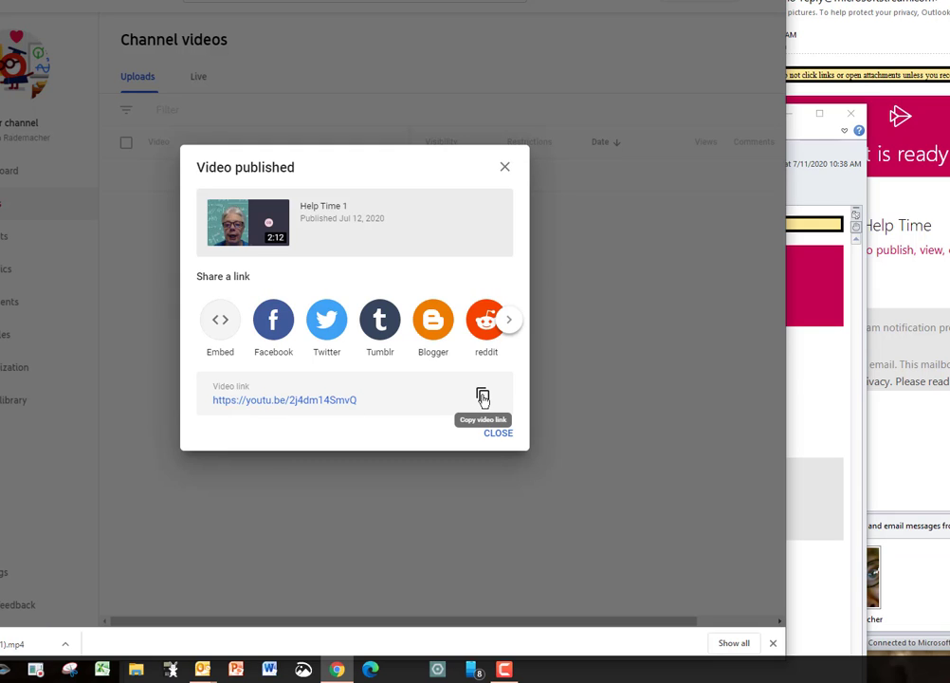
{"action": "left_click", "coordinate": [483, 397]}
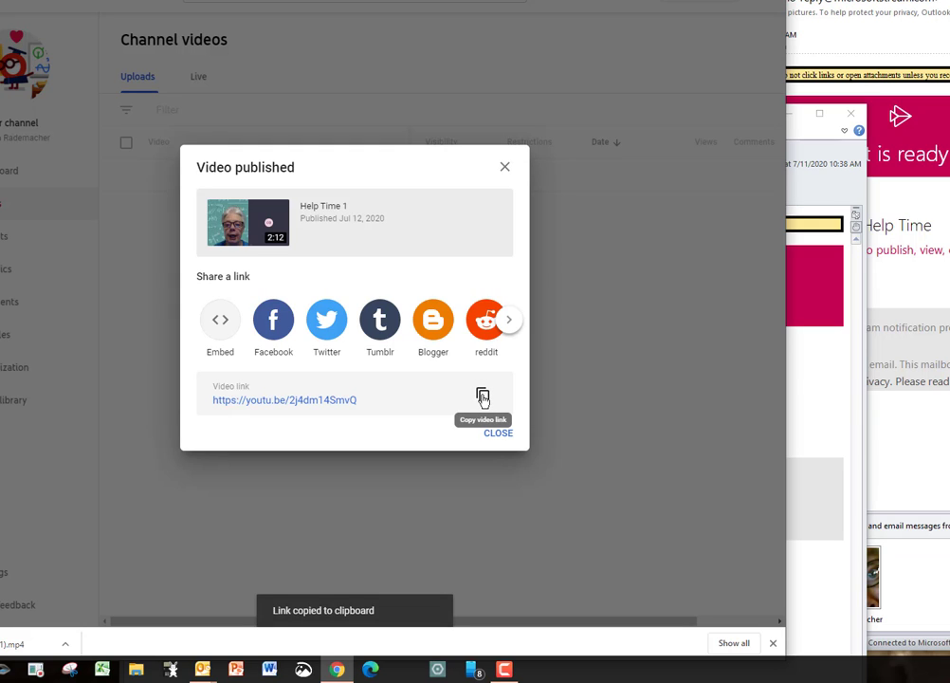
{"action": "left_click", "coordinate": [513, 436]}
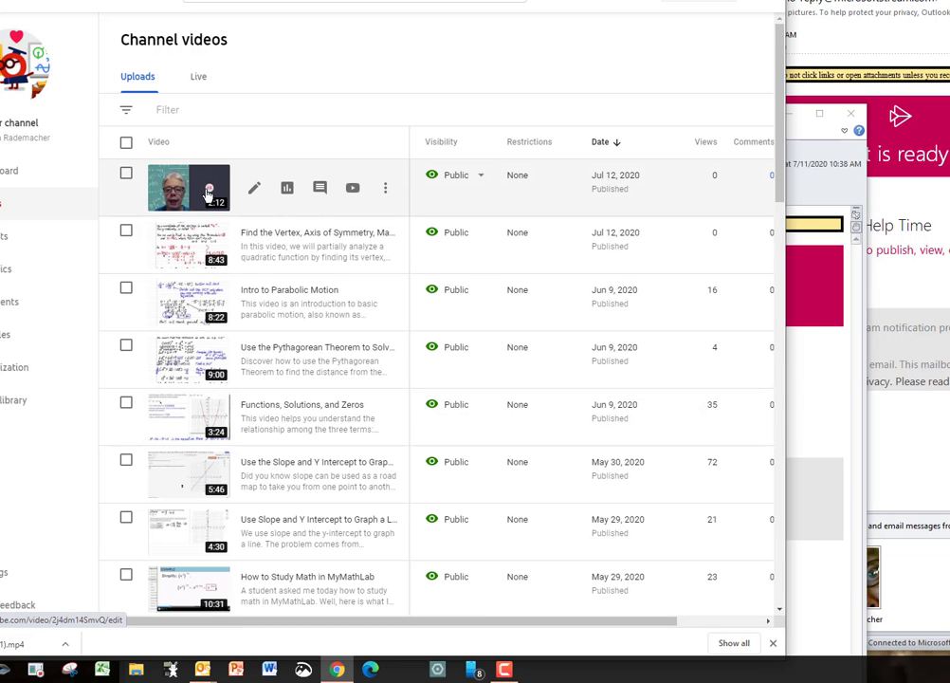
- Edit the Help Time 1 video's additional details, setting the recording date to Jul 12, 2020
{"action": "left_click", "coordinate": [255, 188]}
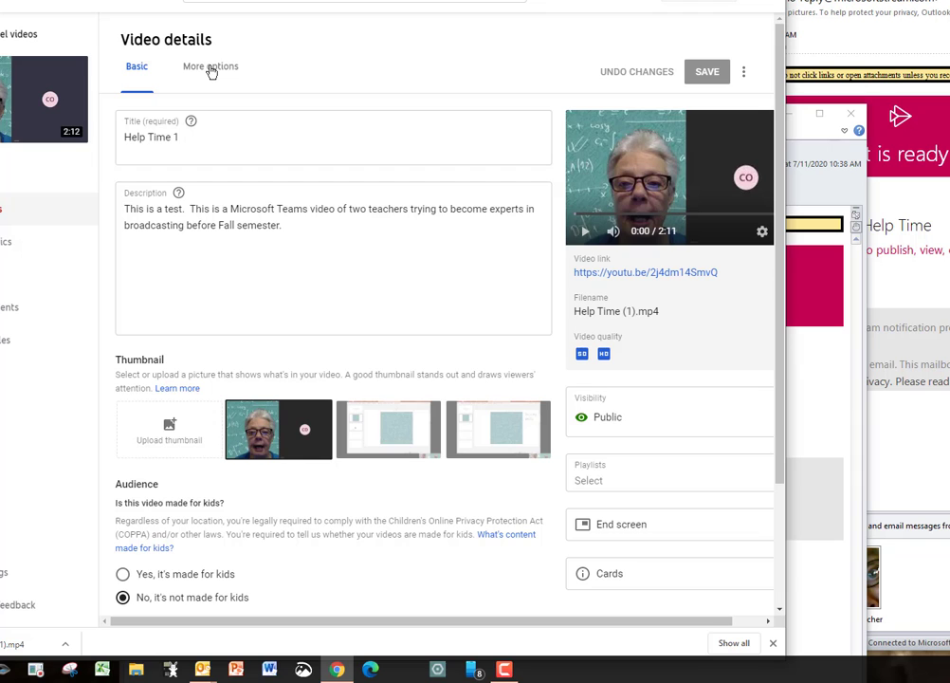
{"action": "left_click", "coordinate": [211, 71]}
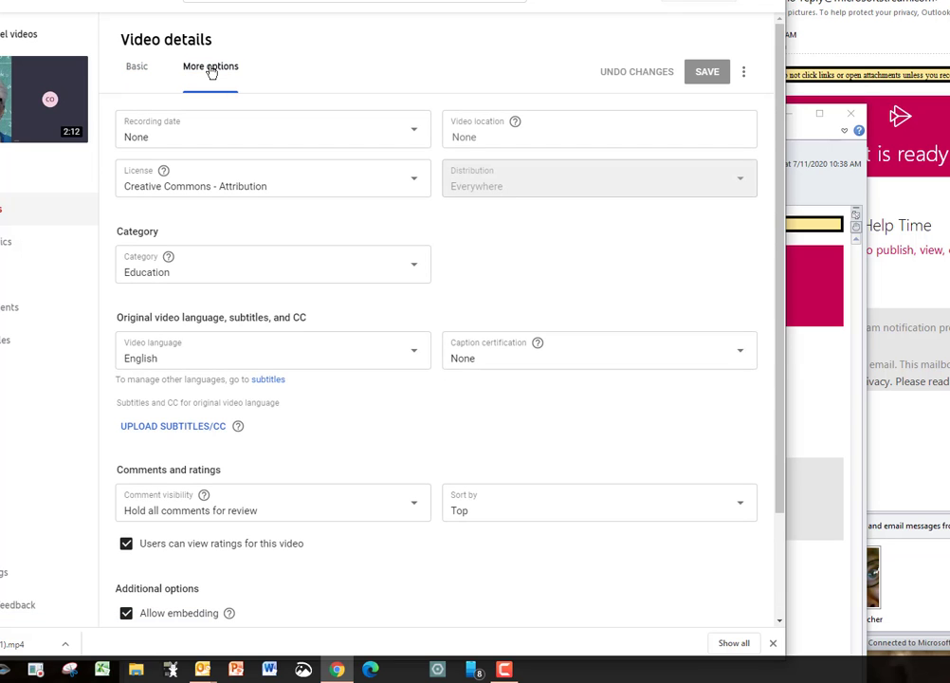
{"action": "left_click", "coordinate": [415, 135]}
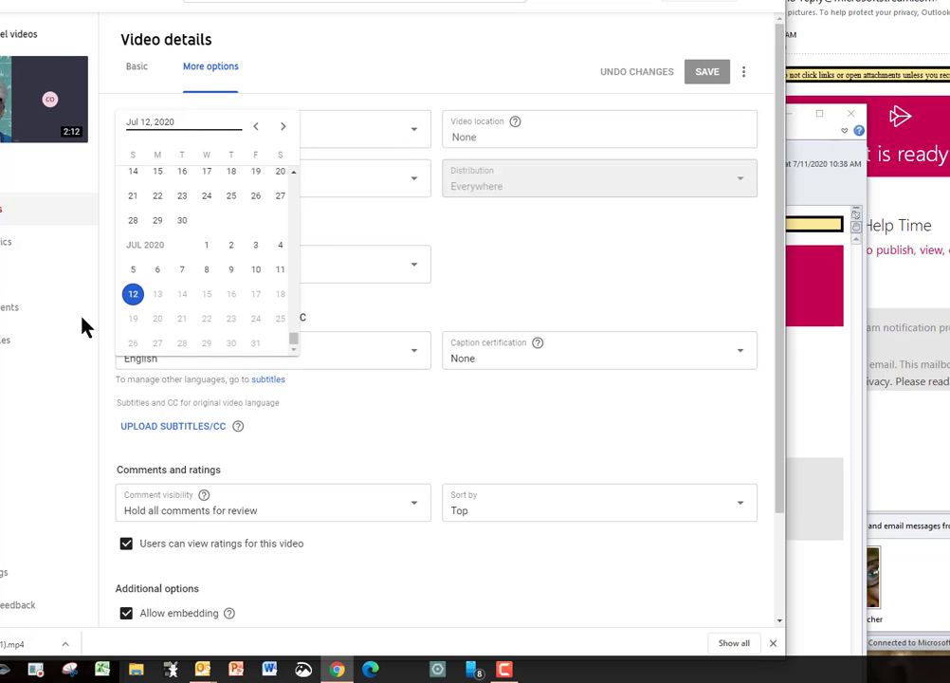
{"action": "left_click", "coordinate": [132, 297]}
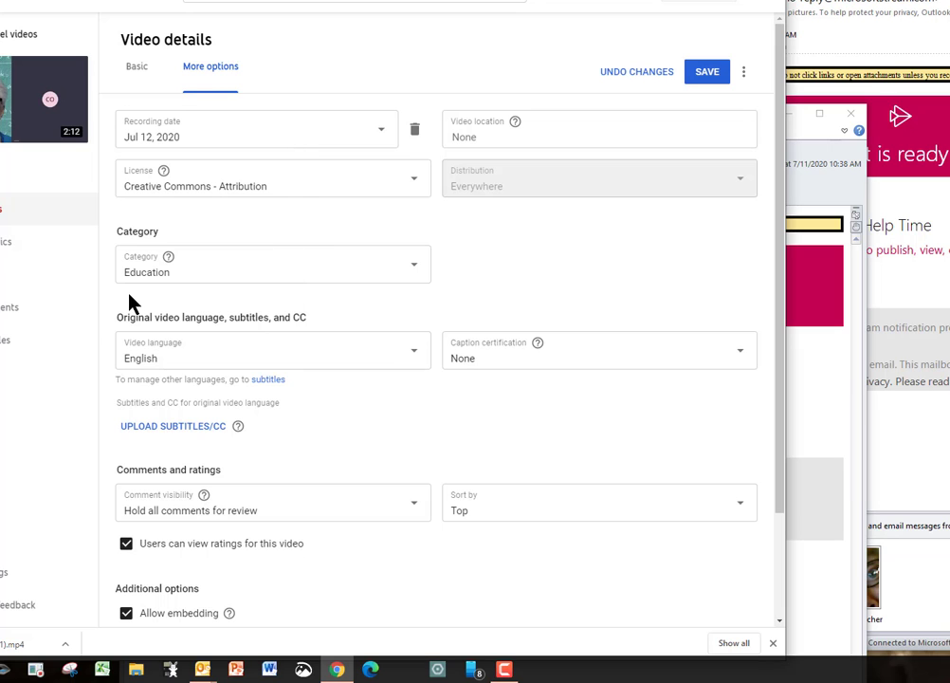
- Search for Rogers as the video location and choose Rogers, AR
{"action": "left_click", "coordinate": [474, 137]}
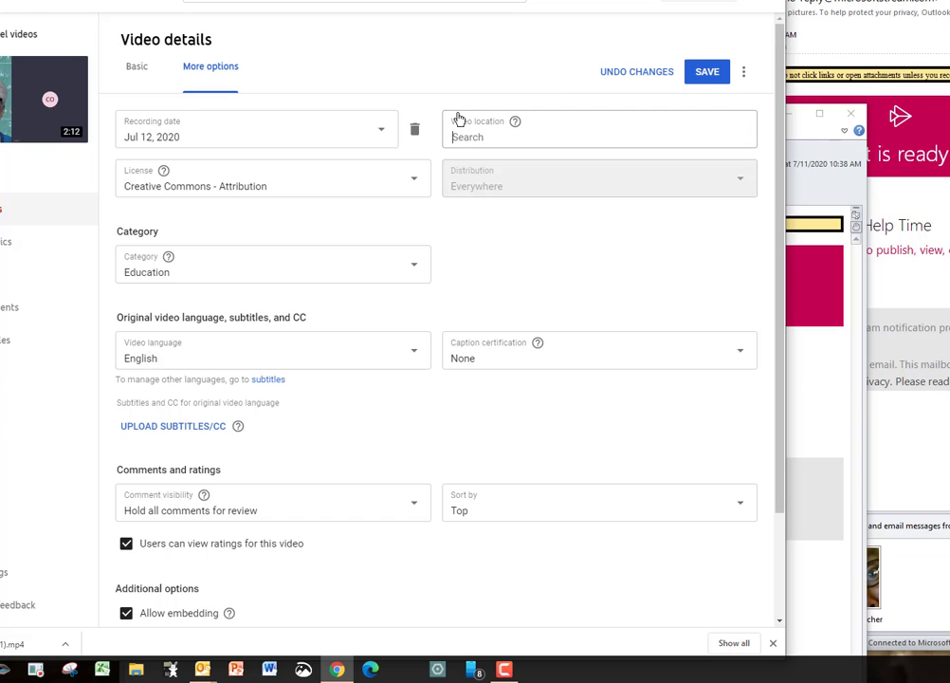
{"action": "type", "text": "Rogers"}
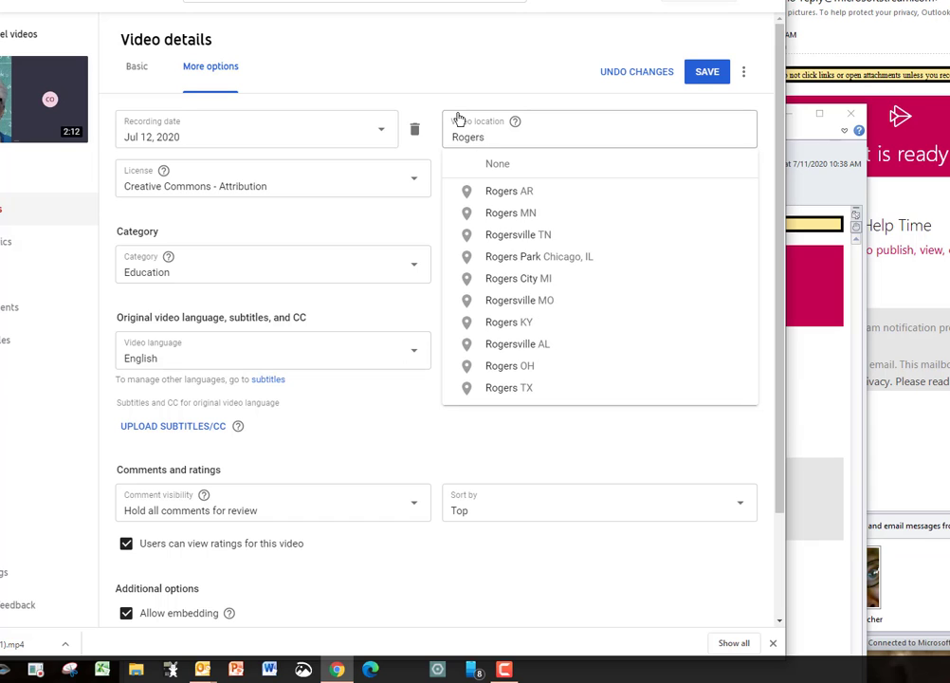
{"action": "left_click", "coordinate": [527, 192]}
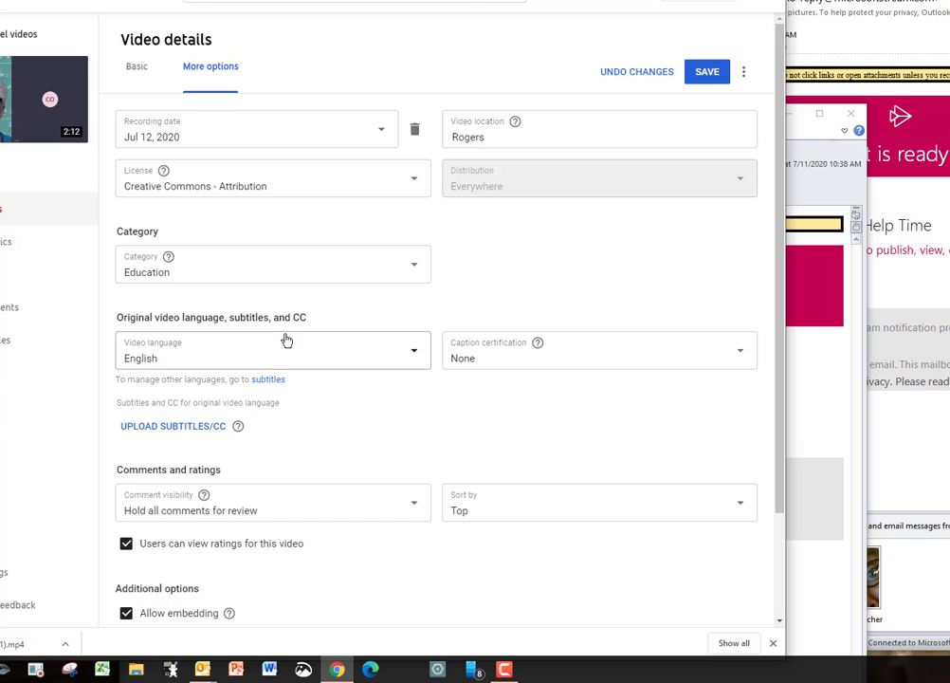
- Set the video language to English (United States) and save the additional video details
{"action": "left_click", "coordinate": [415, 356]}
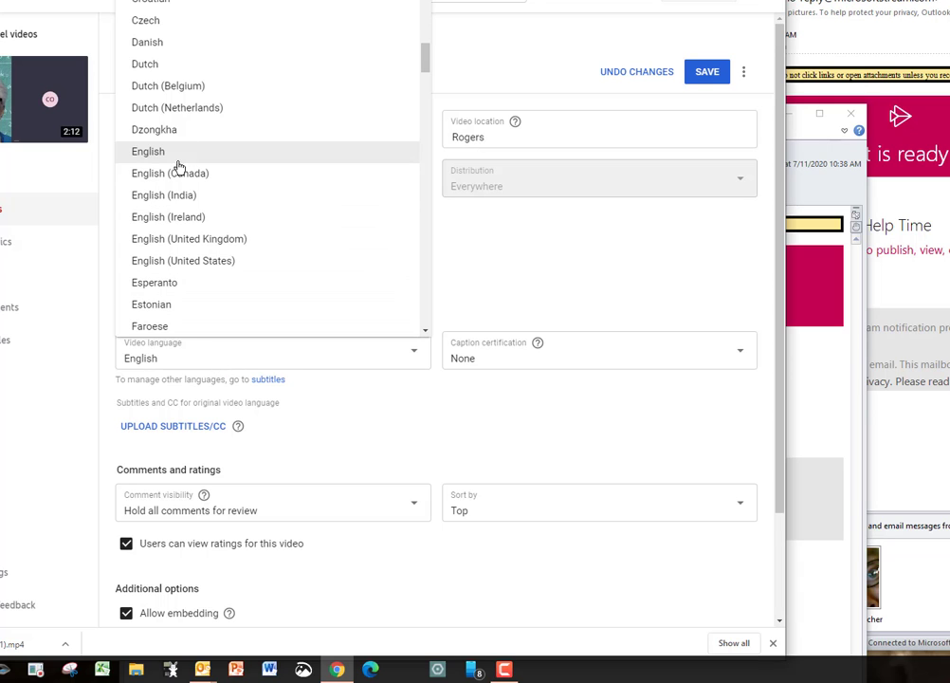
{"action": "left_click", "coordinate": [189, 261]}
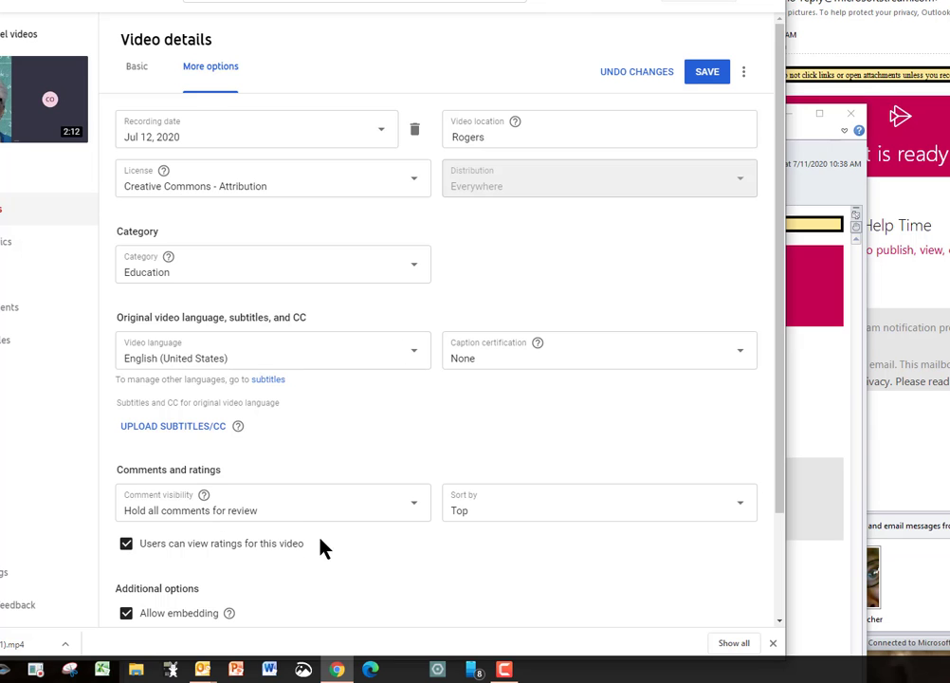
{"action": "scroll", "coordinate": [323, 548], "scroll_direction": "down", "scroll_amount": 2}
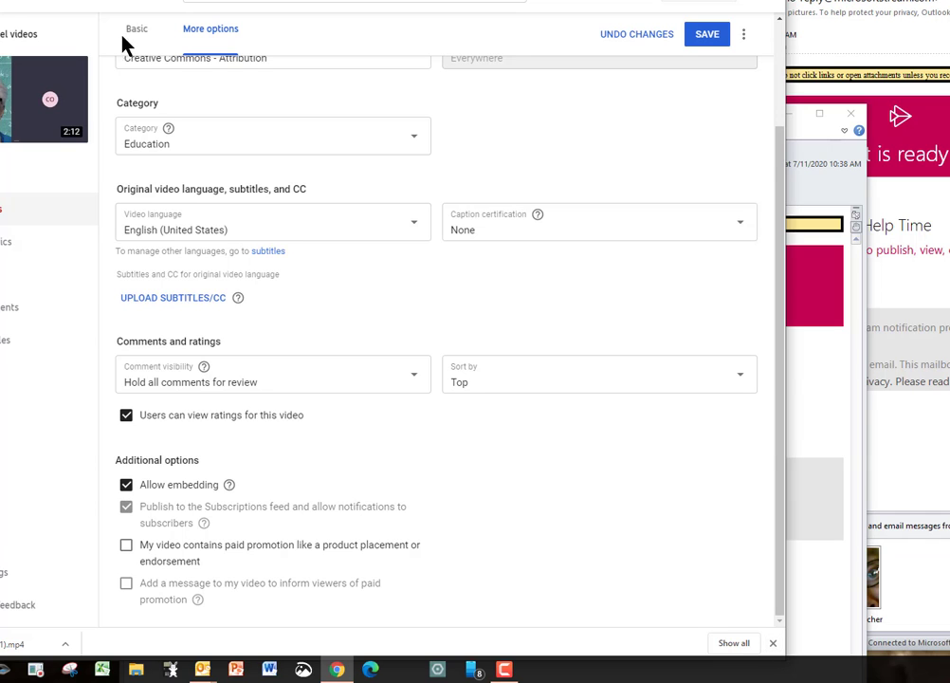
{"action": "left_click", "coordinate": [716, 35]}
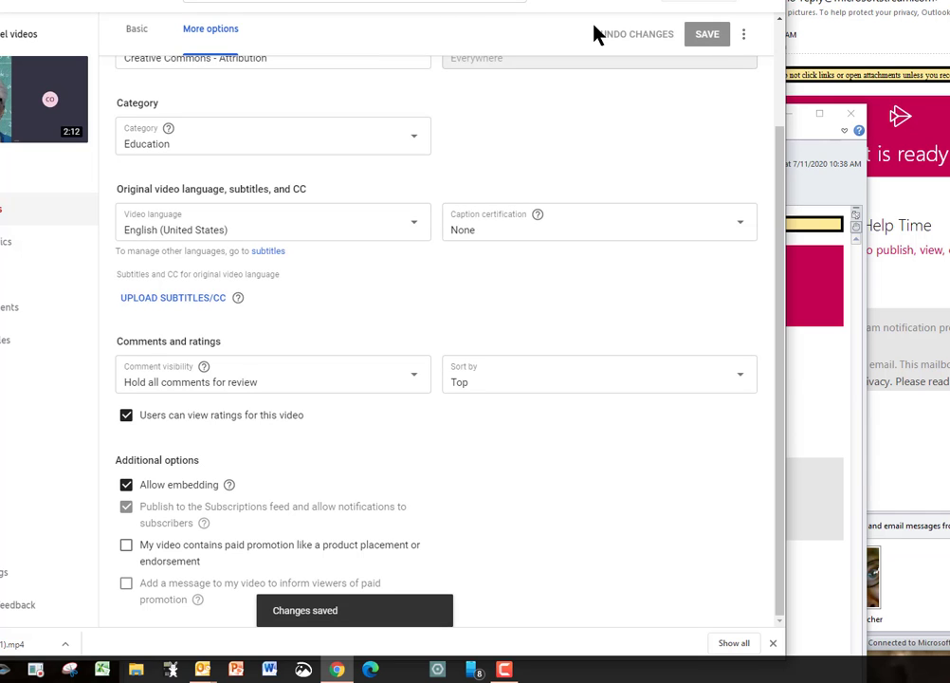
- Review the video's basic details and open its watch page through the video link
{"action": "left_click", "coordinate": [134, 30]}
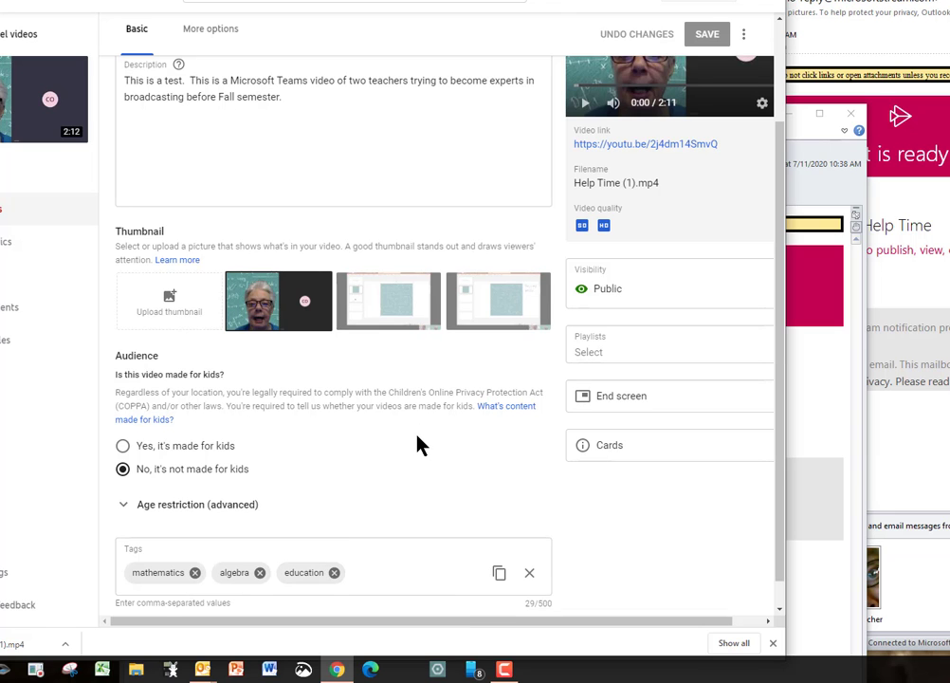
{"action": "scroll", "coordinate": [420, 448], "scroll_direction": "down", "scroll_amount": 1}
{"action": "scroll", "coordinate": [420, 450], "scroll_direction": "up", "scroll_amount": 3}
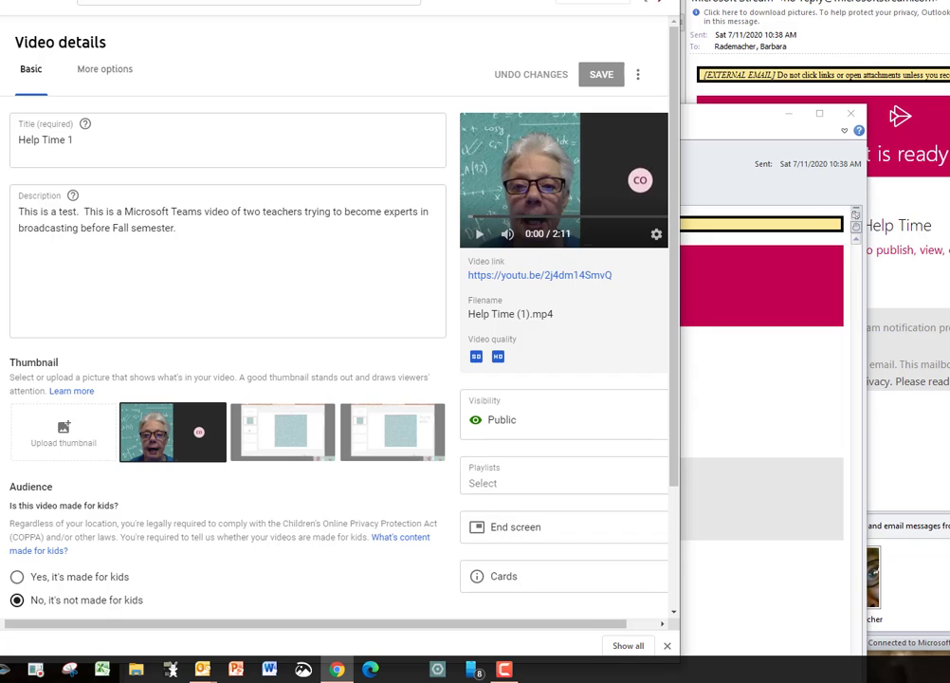
{"action": "left_click", "coordinate": [563, 276]}
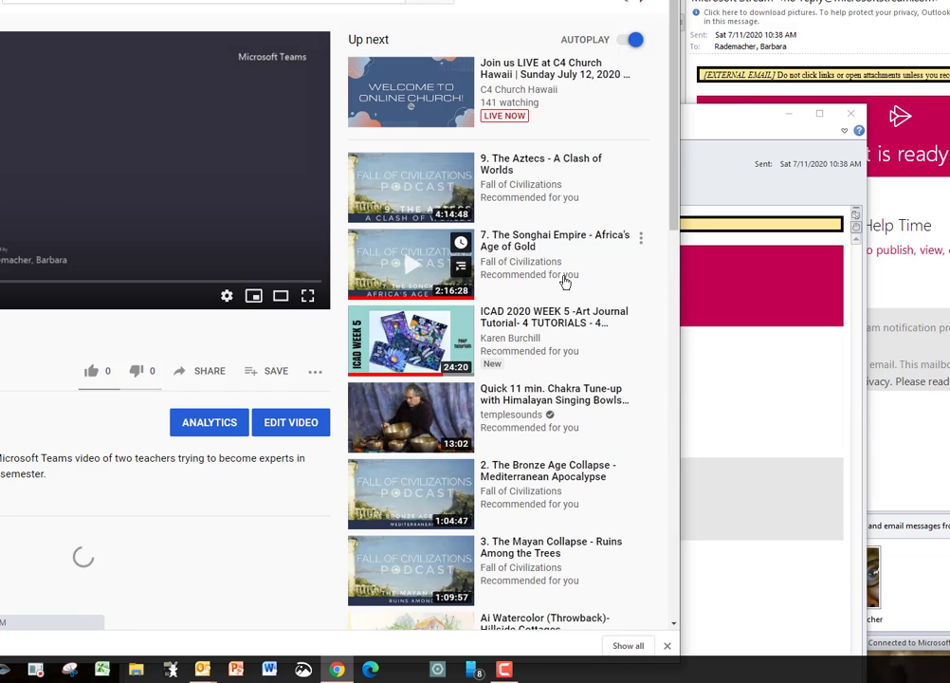
- Reposition the browser window to show the full watch page, and pause the Help Time 1 video at 0:21
{"action": "left_click_drag", "start_coordinate": [399, 2], "coordinate": [589, 0]}
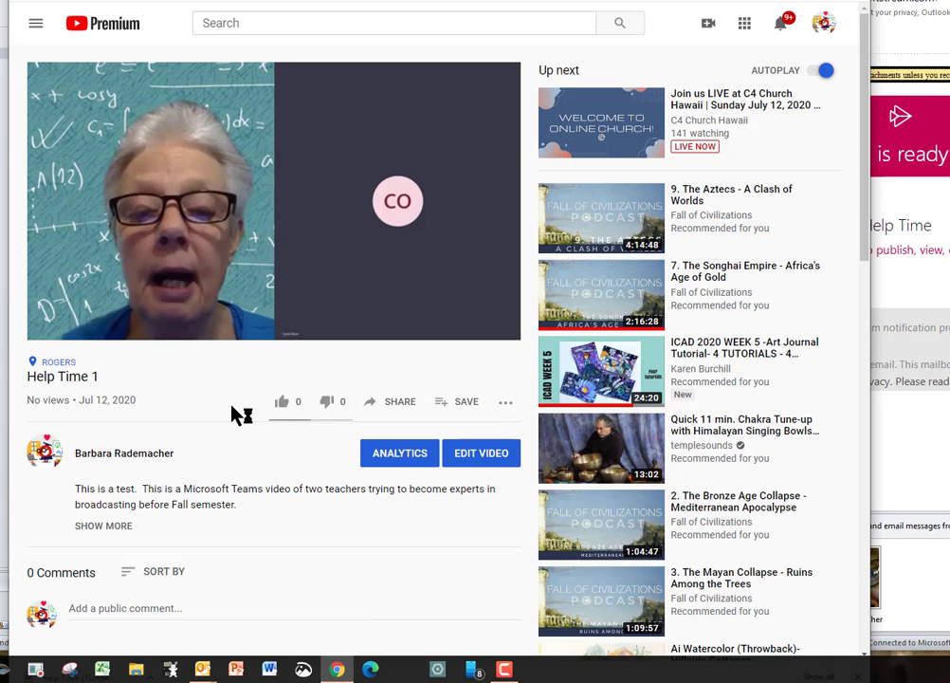
{"action": "mouse_move", "coordinate": [333, 137]}
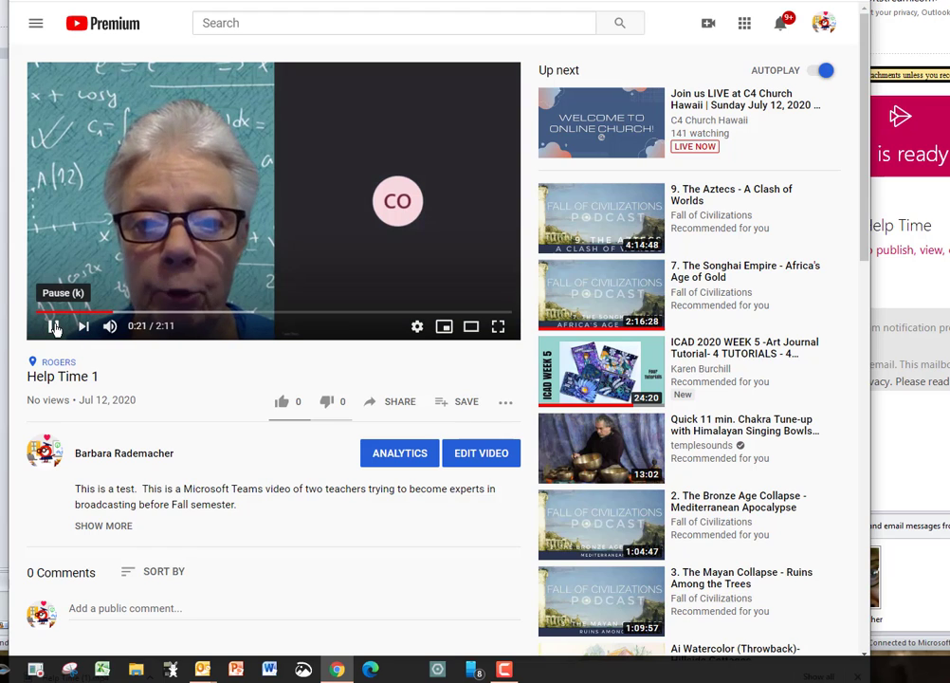
{"action": "left_click", "coordinate": [54, 326]}
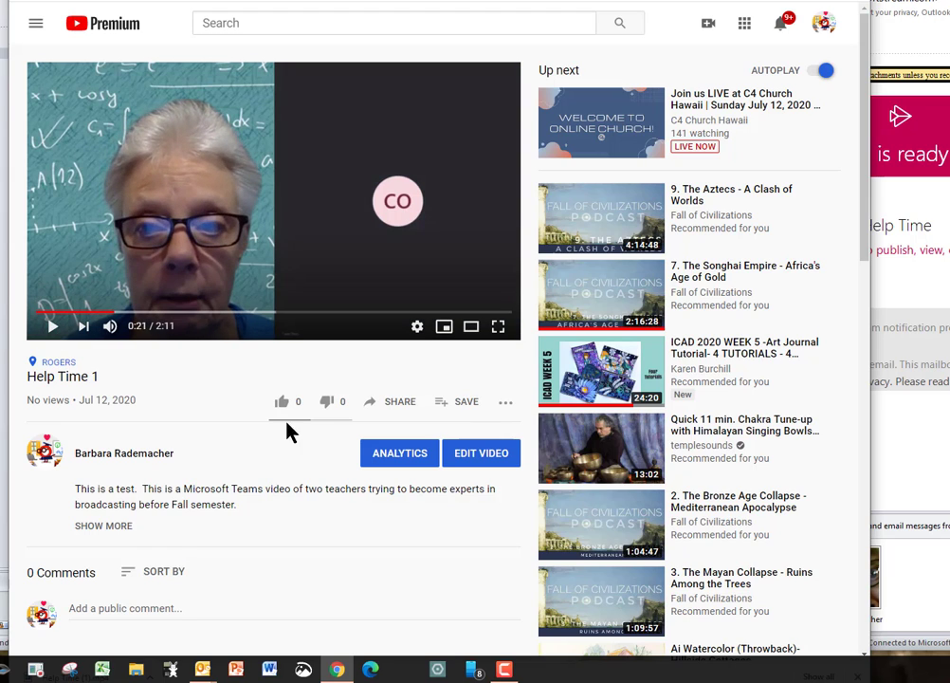